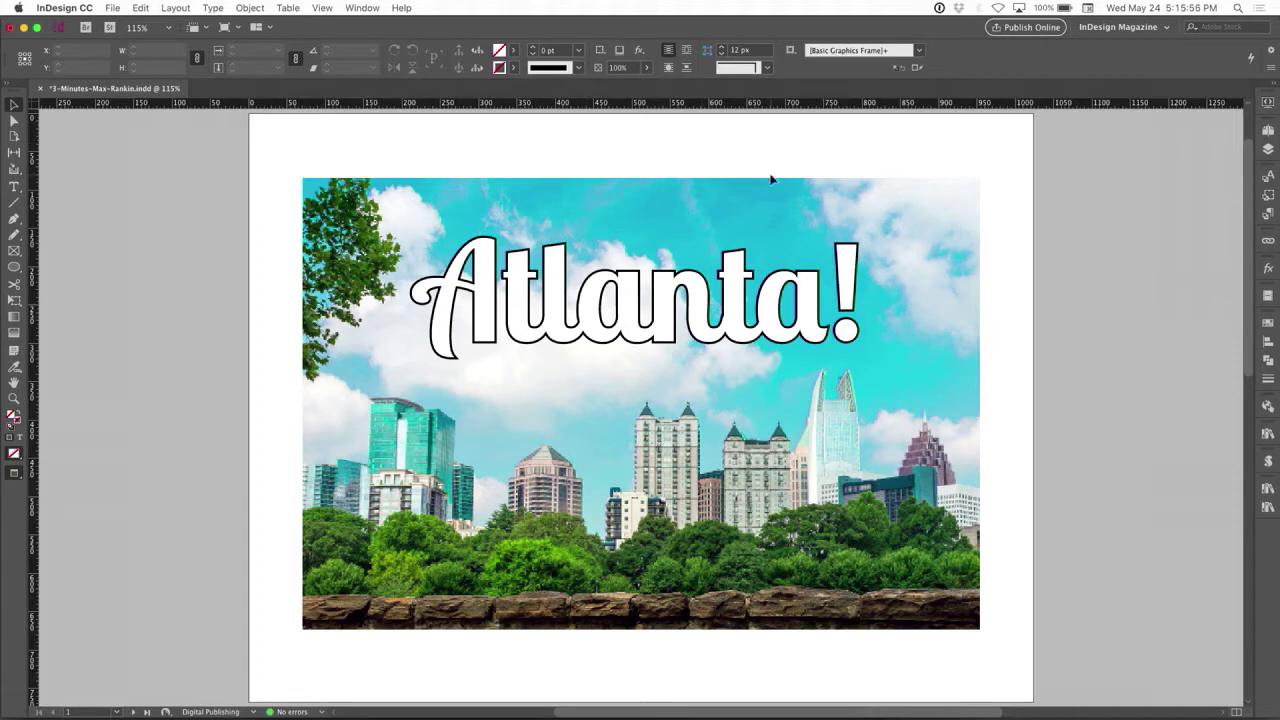
# In the Layers panel, hide then reshow the Atlanta! and skyline layers to reveal the peach photo.
pyautogui.click(822, 263)
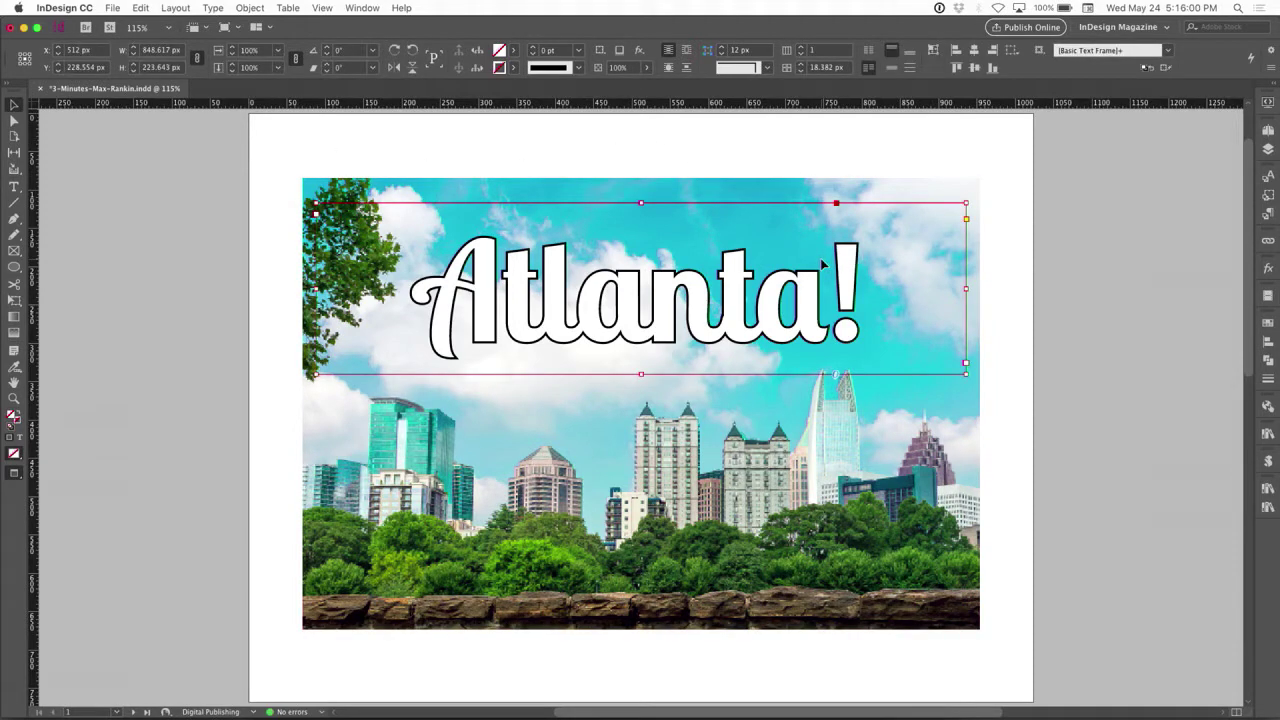
pyautogui.click(915, 392)
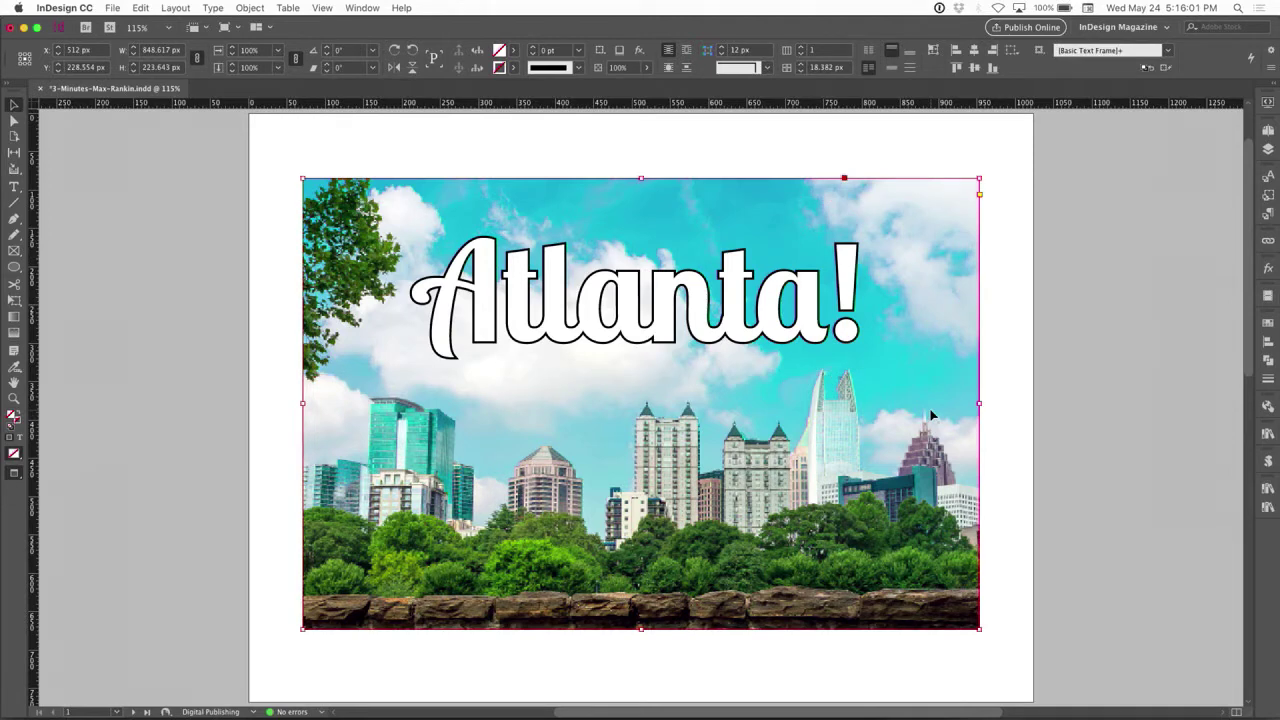
pyautogui.click(1267, 149)
pyautogui.click(1070, 158)
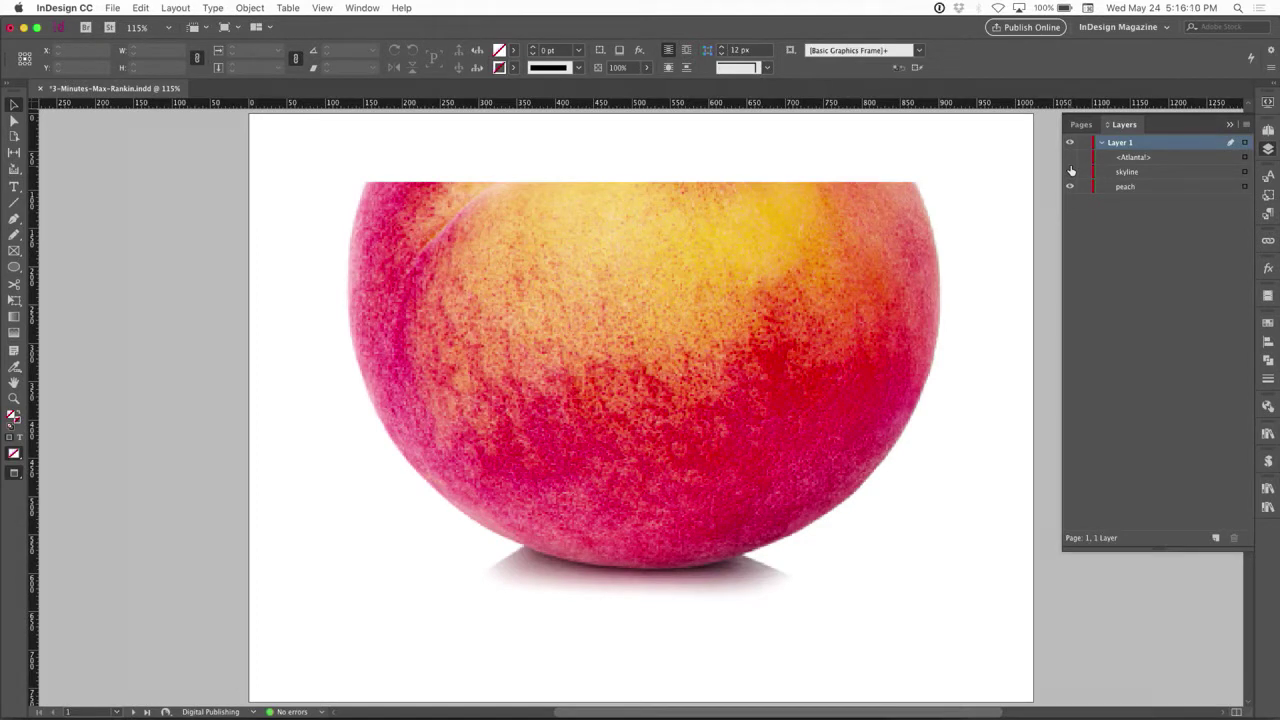
pyautogui.click(1070, 157)
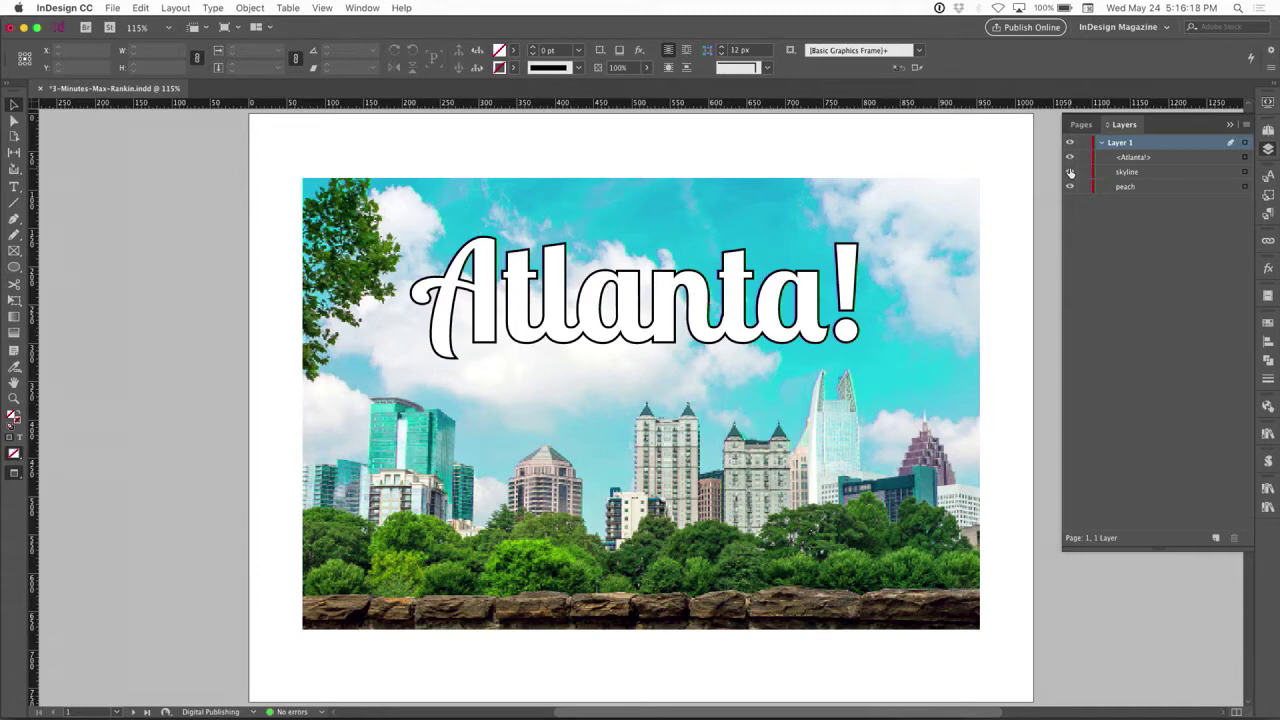
# Set the Atlanta! title's blending mode to Multiply in Effects.
pyautogui.click(756, 238)
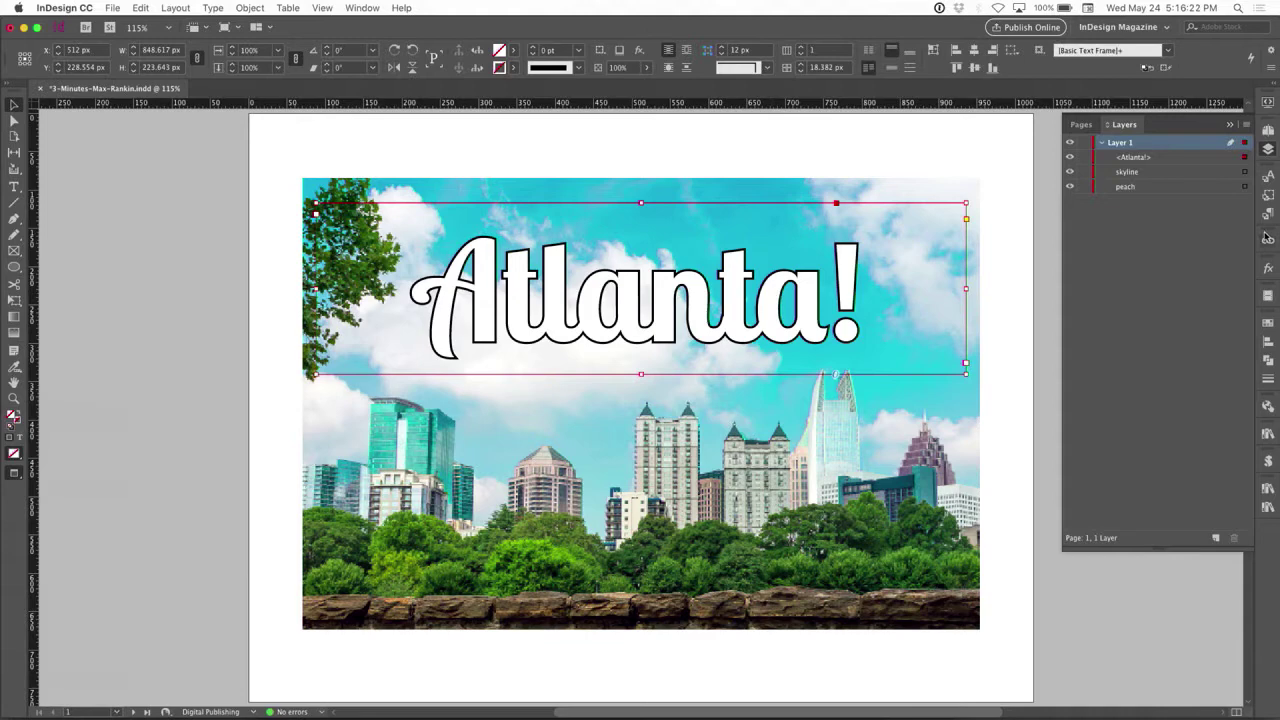
pyautogui.click(1268, 266)
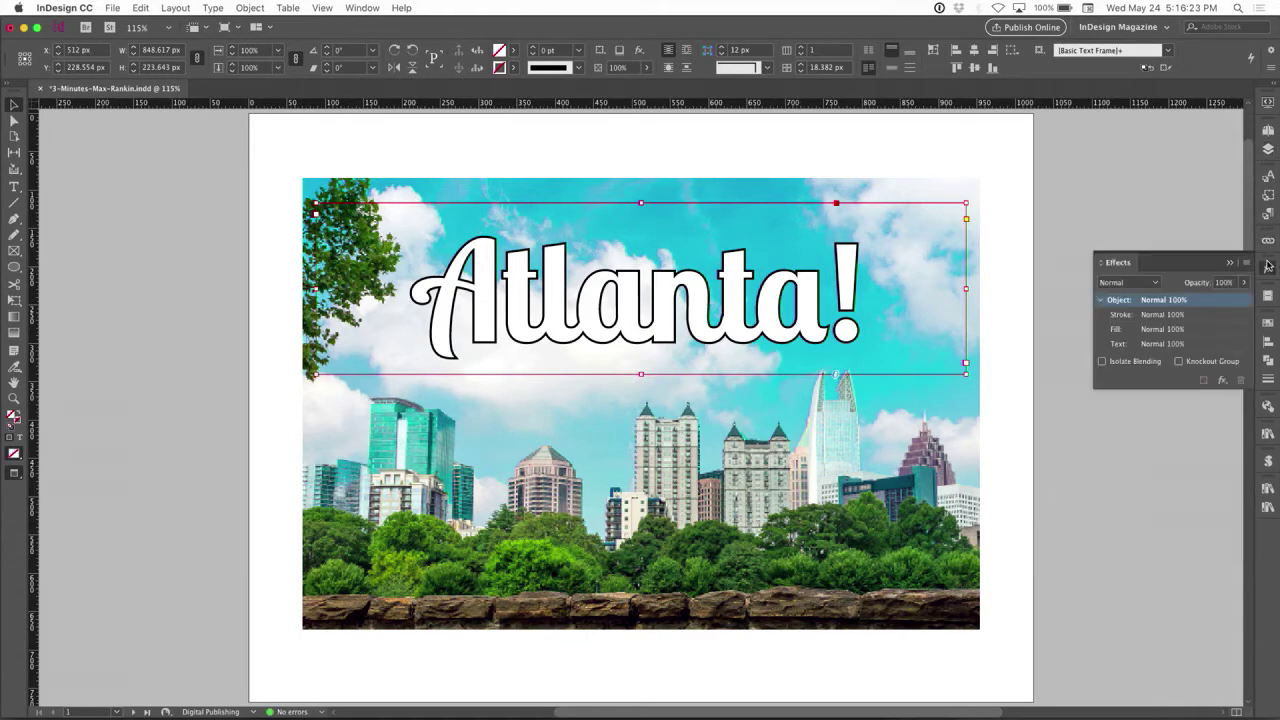
pyautogui.click(1122, 283)
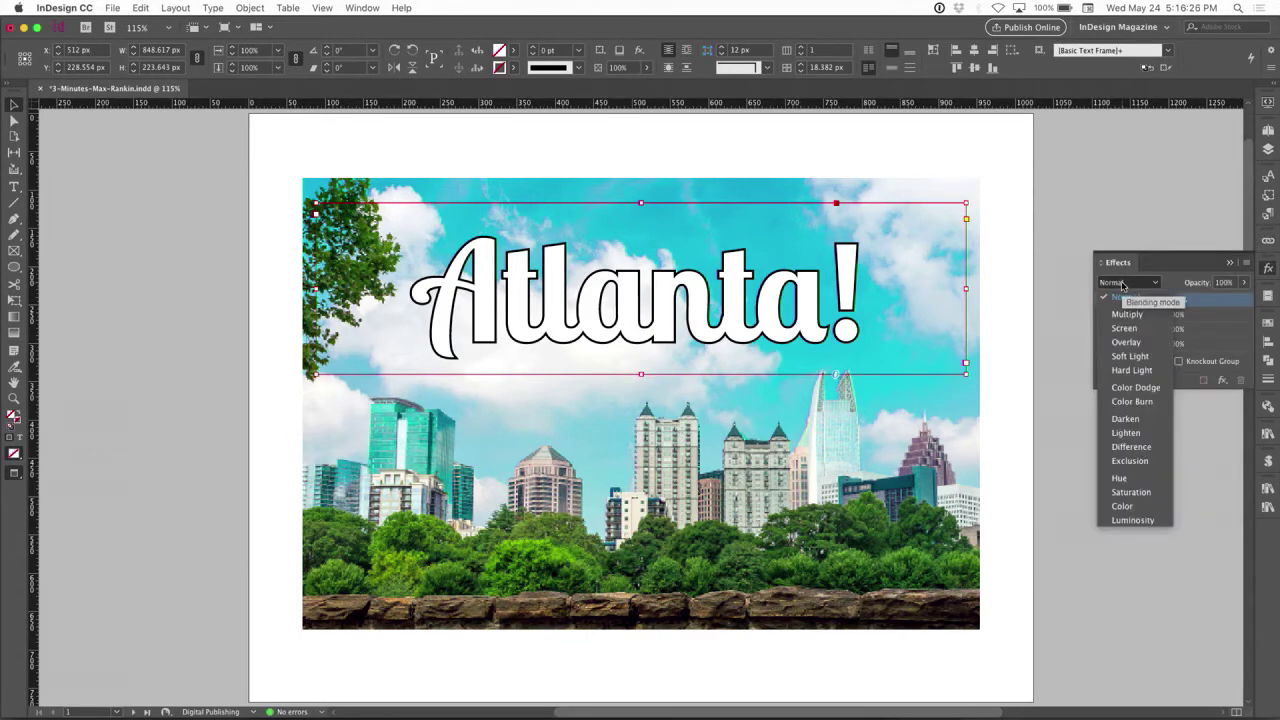
pyautogui.click(1127, 314)
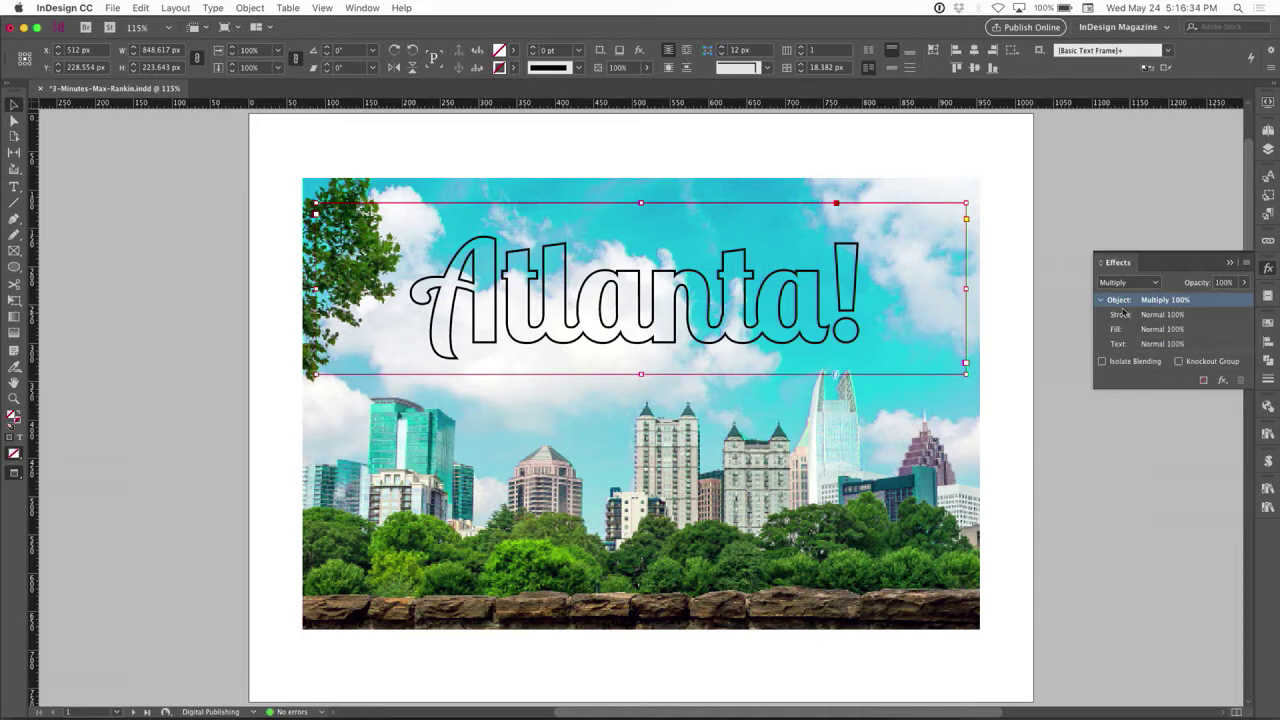
# Group the title with the skyline photo and turn on Knockout Group.
pyautogui.keyDown('shift'); pyautogui.click(962, 404); pyautogui.keyUp('shift')
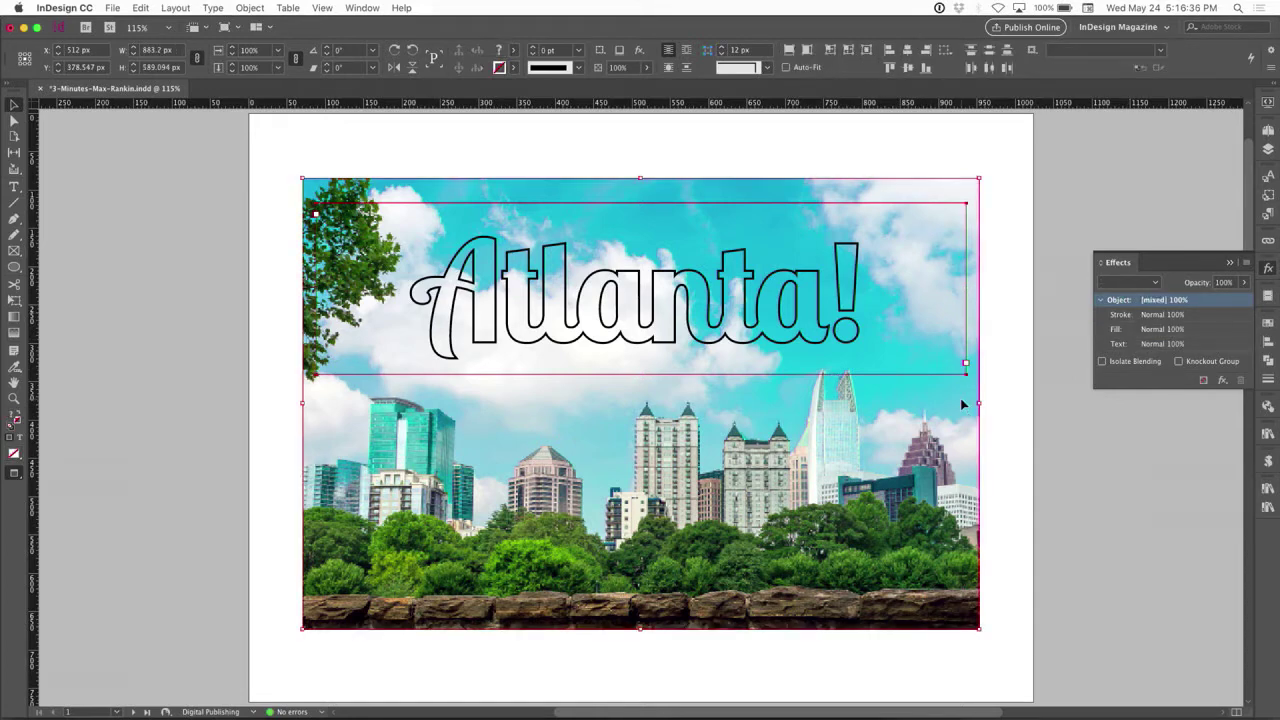
pyautogui.hotkey('ctrl', 'g')
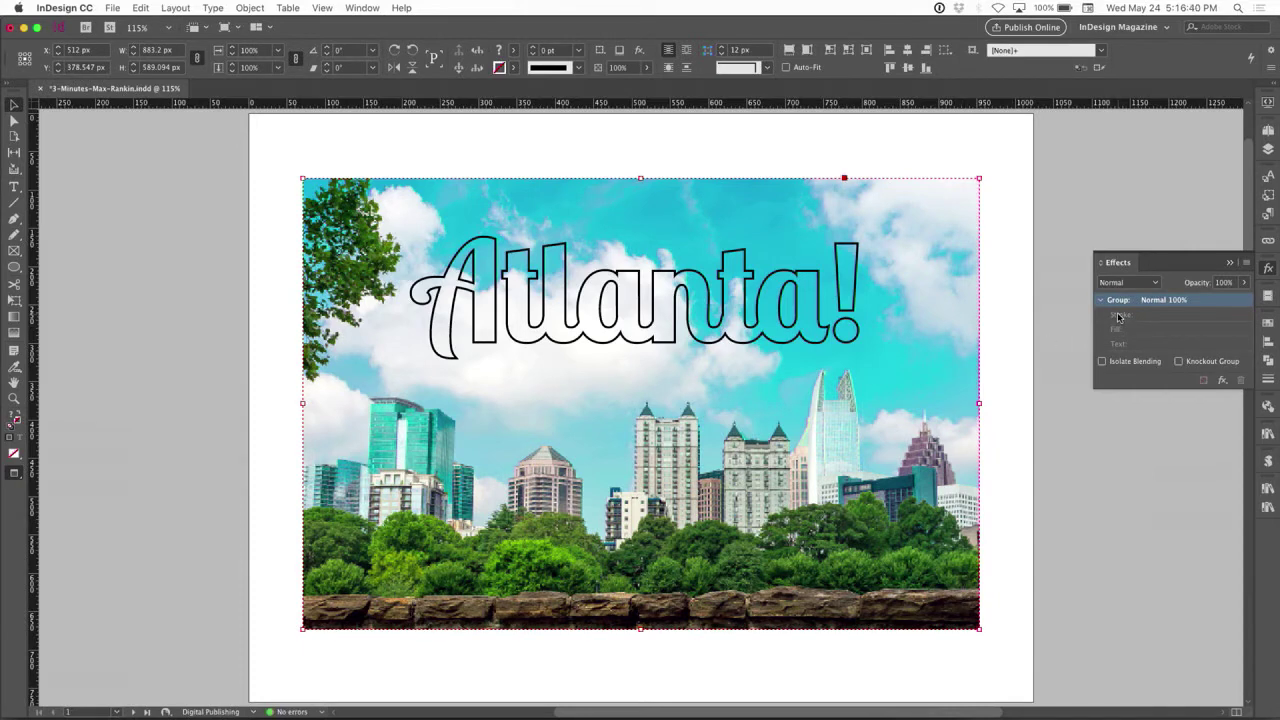
pyautogui.hotkey('ctrl', '=')
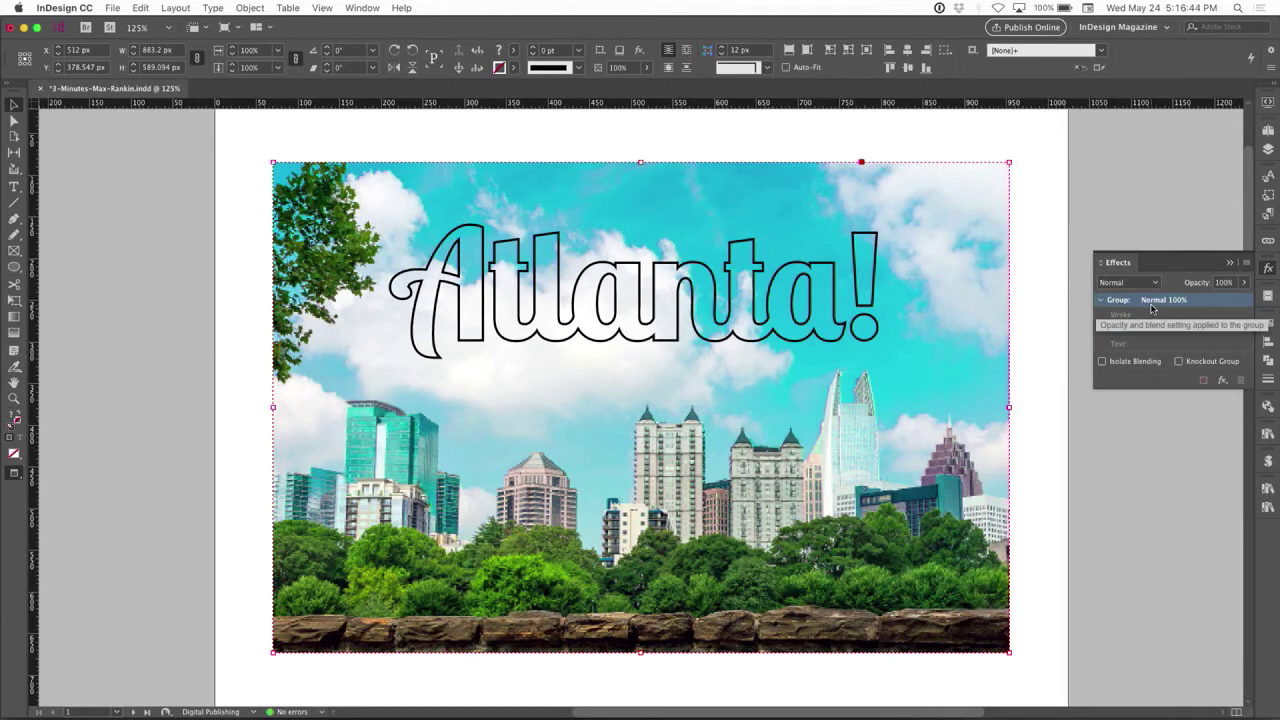
pyautogui.click(1197, 364)
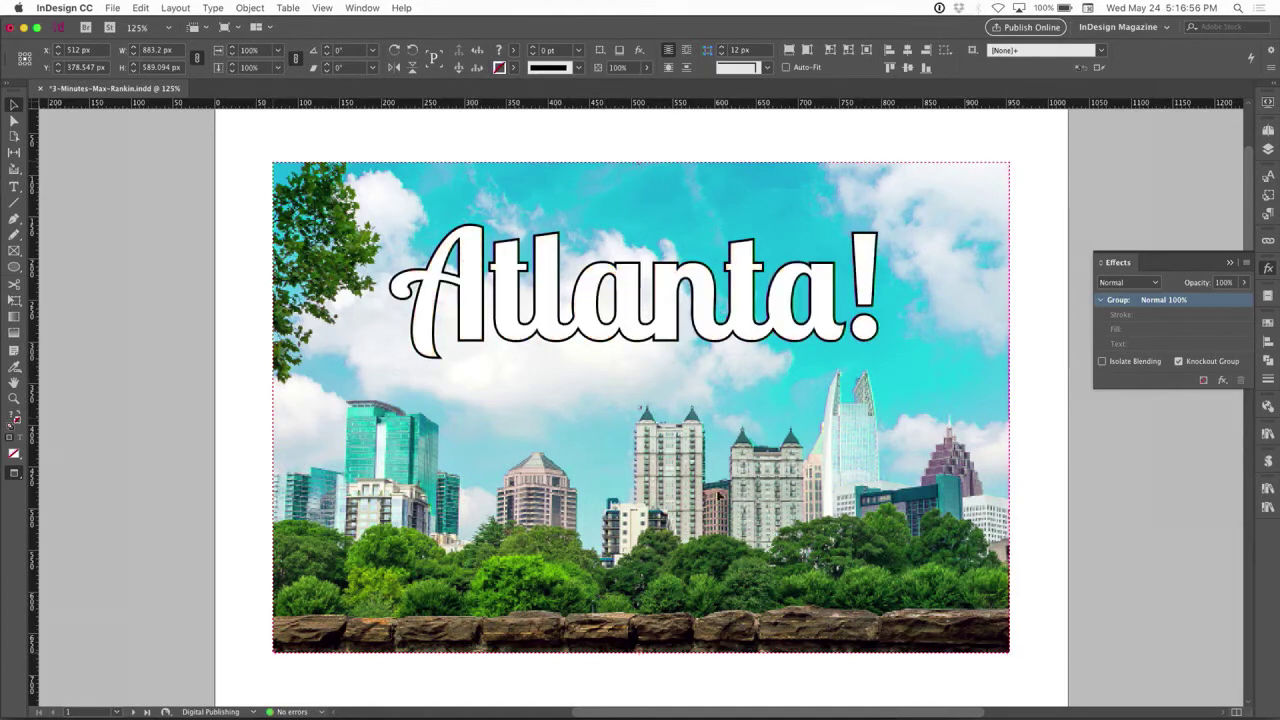
# Replace 'Atlanta' with 'Peachy' in the peach-textured title, then go to page 2.
pyautogui.moveTo(604, 423); pyautogui.dragTo(823, 585)
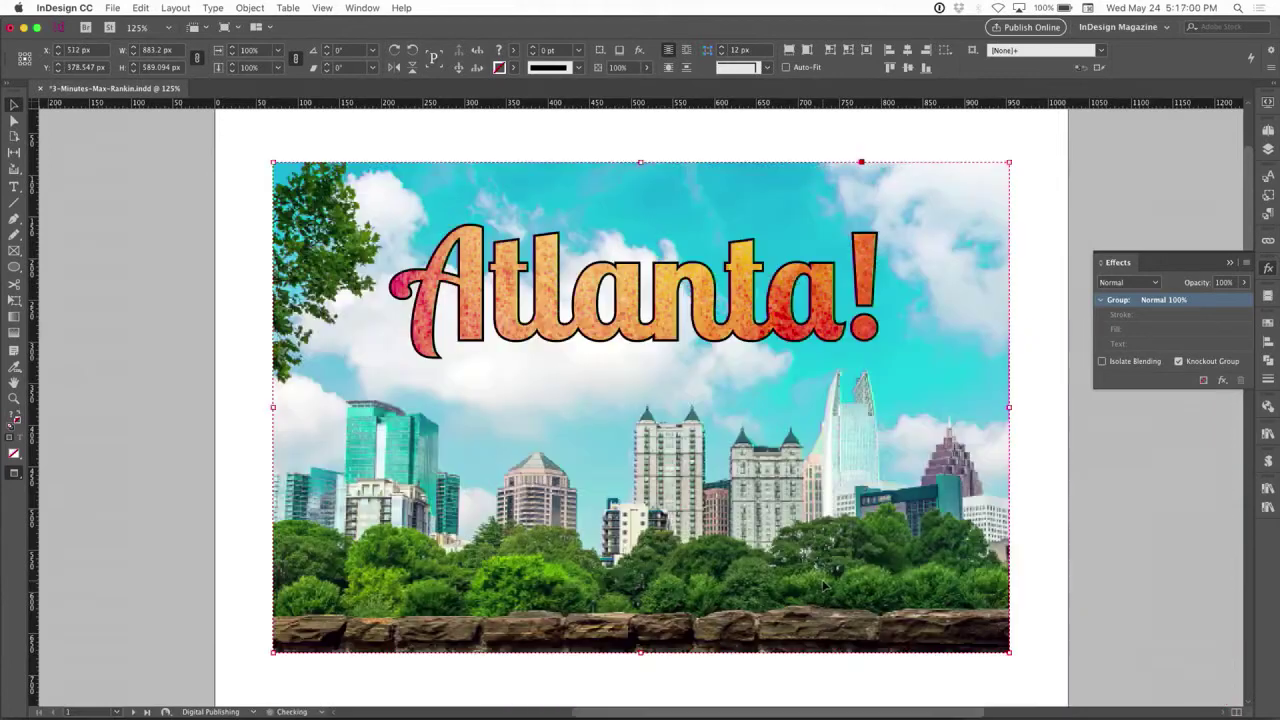
pyautogui.doubleClick(655, 311)
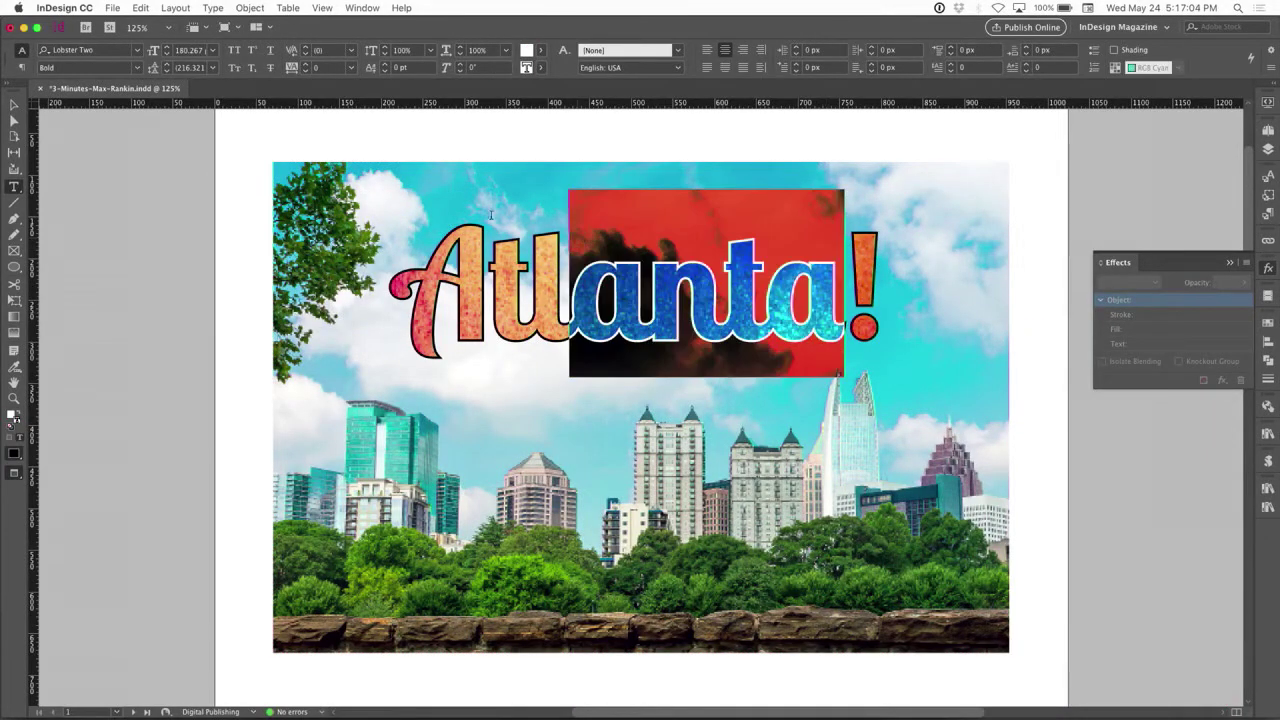
pyautogui.moveTo(828, 313); pyautogui.dragTo(395, 300)
pyautogui.write('Pe')
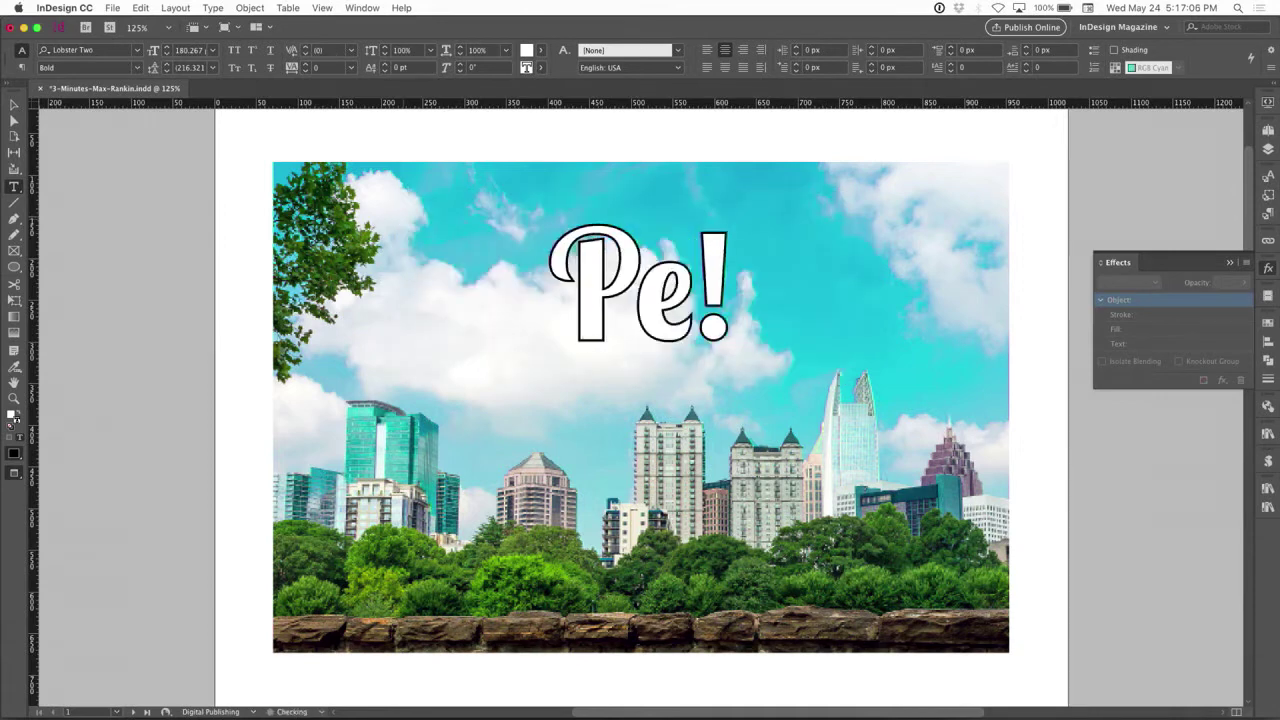
pyautogui.write('achy')
pyautogui.click(1039, 203)
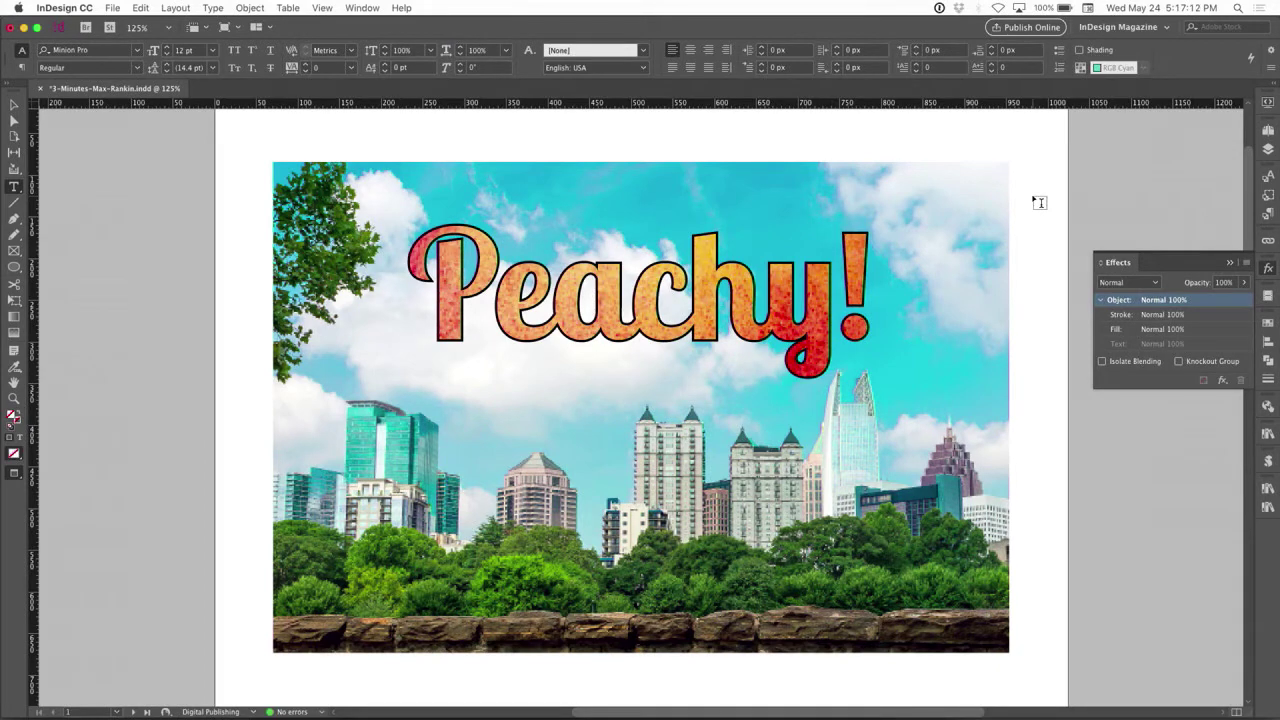
pyautogui.hotkey('shift', 'pagedown')
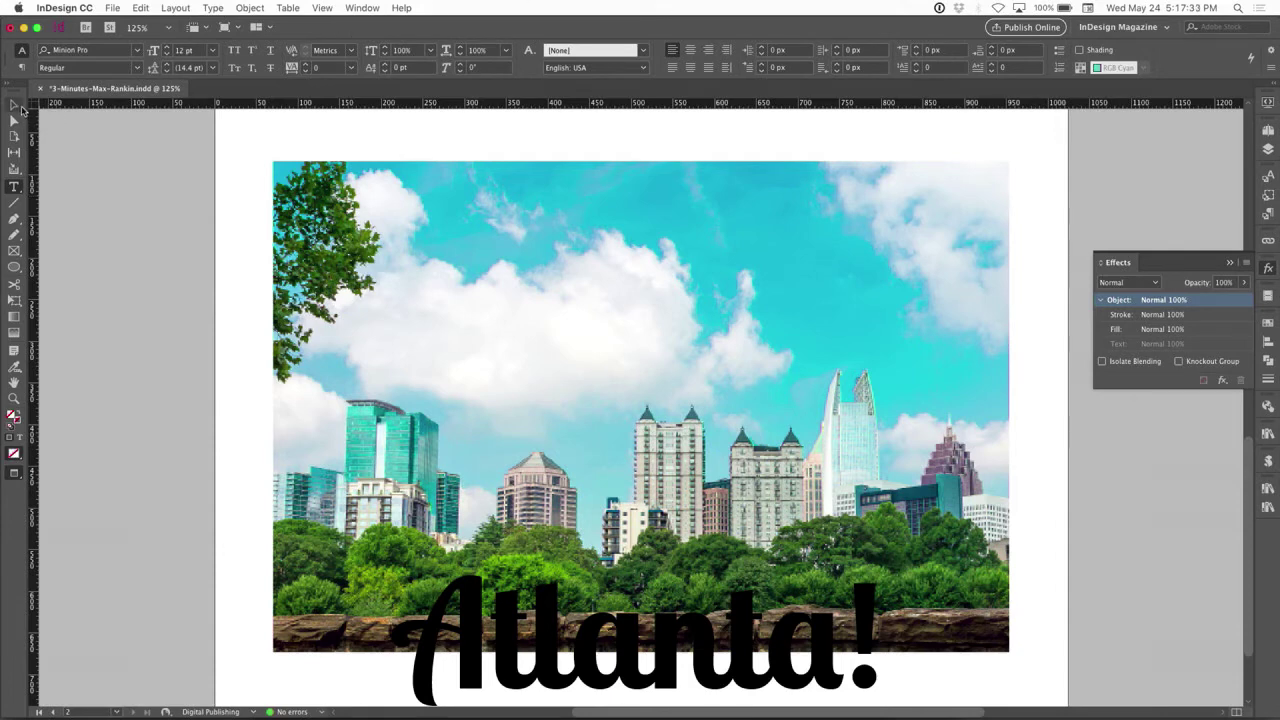
# Fill the page 2 skyline photo frame proportionally.
pyautogui.click(16, 106)
pyautogui.click(500, 334)
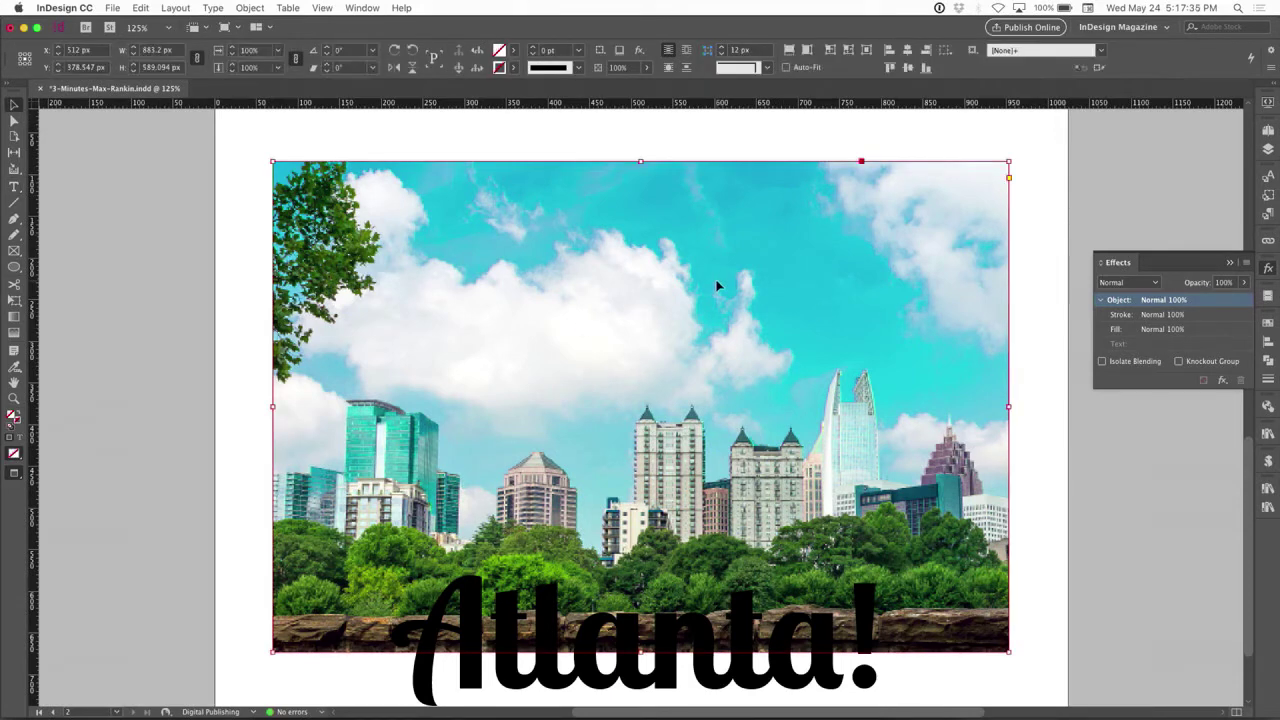
pyautogui.moveTo(716, 287); pyautogui.dragTo(922, 337)
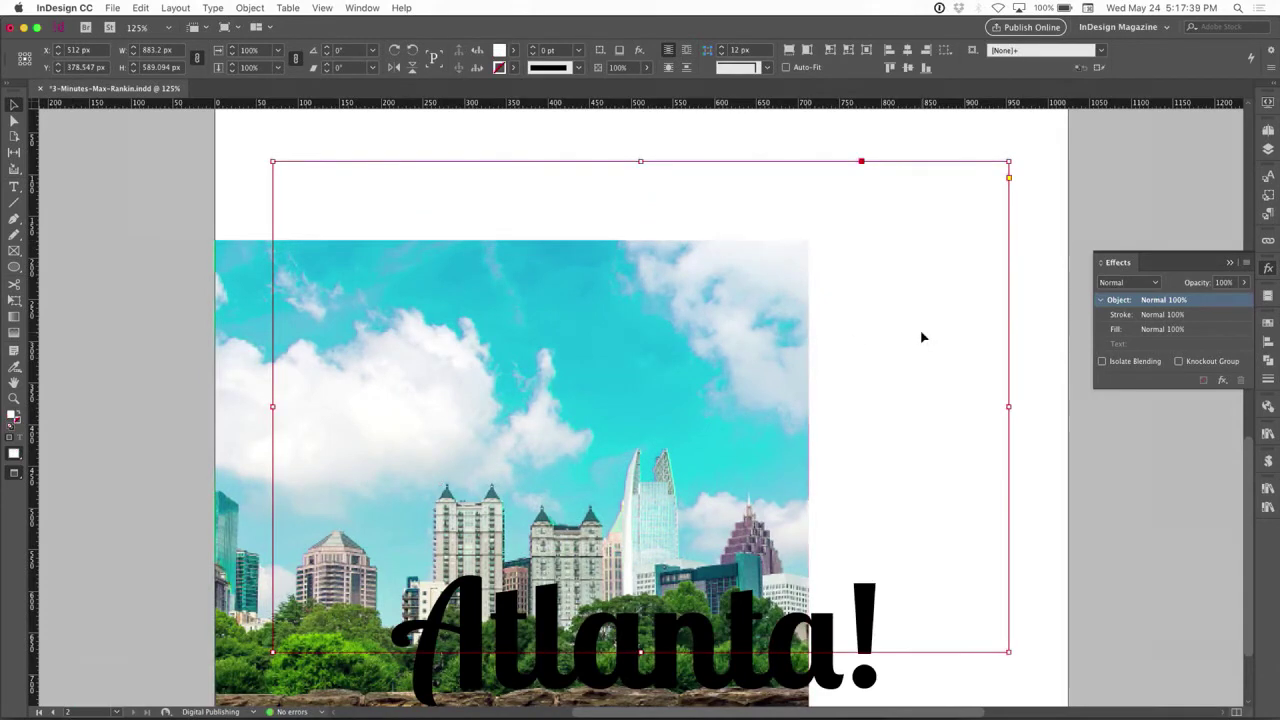
pyautogui.hotkey('ctrl', 'alt', 'shift', 'c')
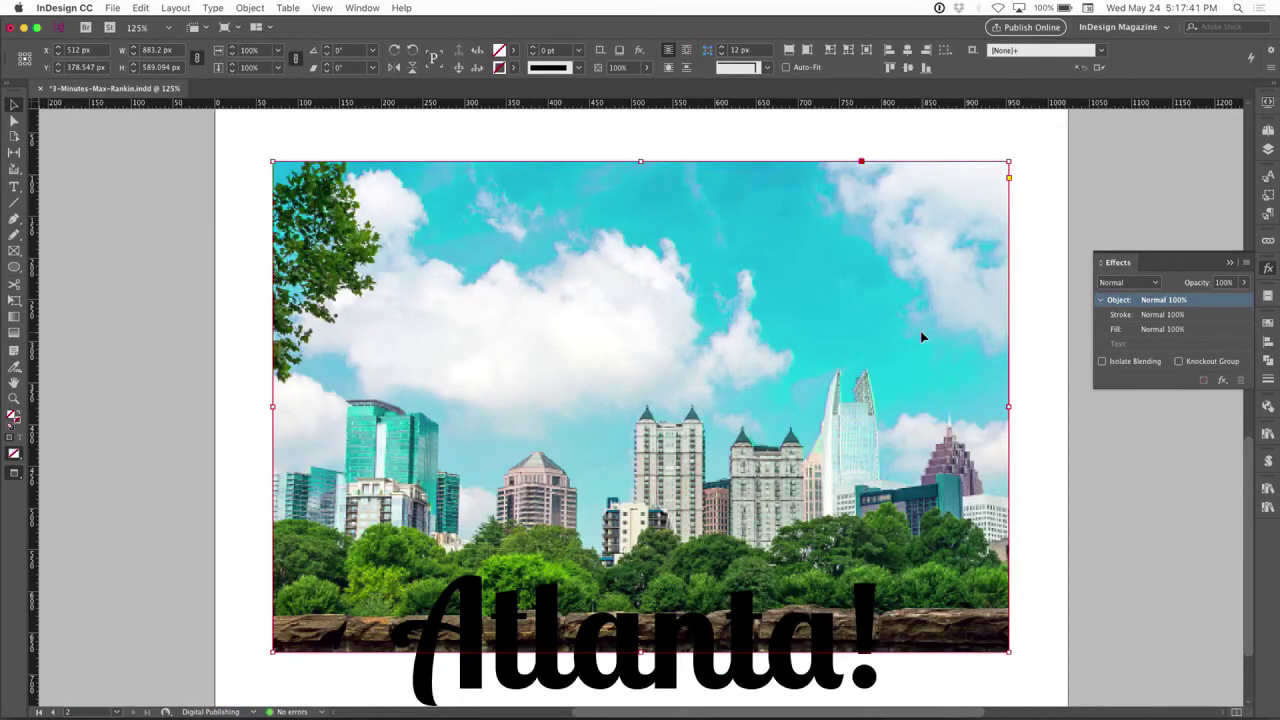
# Give the black Atlanta! text Screen blending and make its group a knockout group.
pyautogui.click(822, 676)
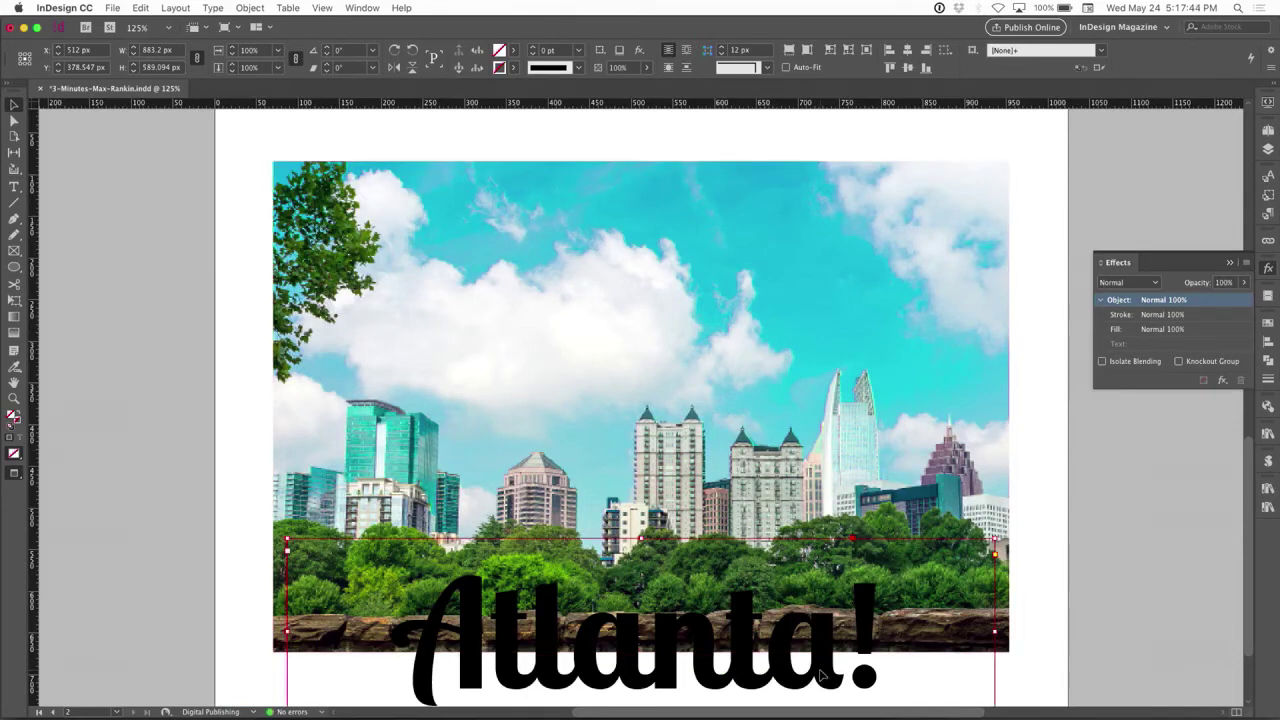
pyautogui.click(1111, 284)
pyautogui.click(1124, 328)
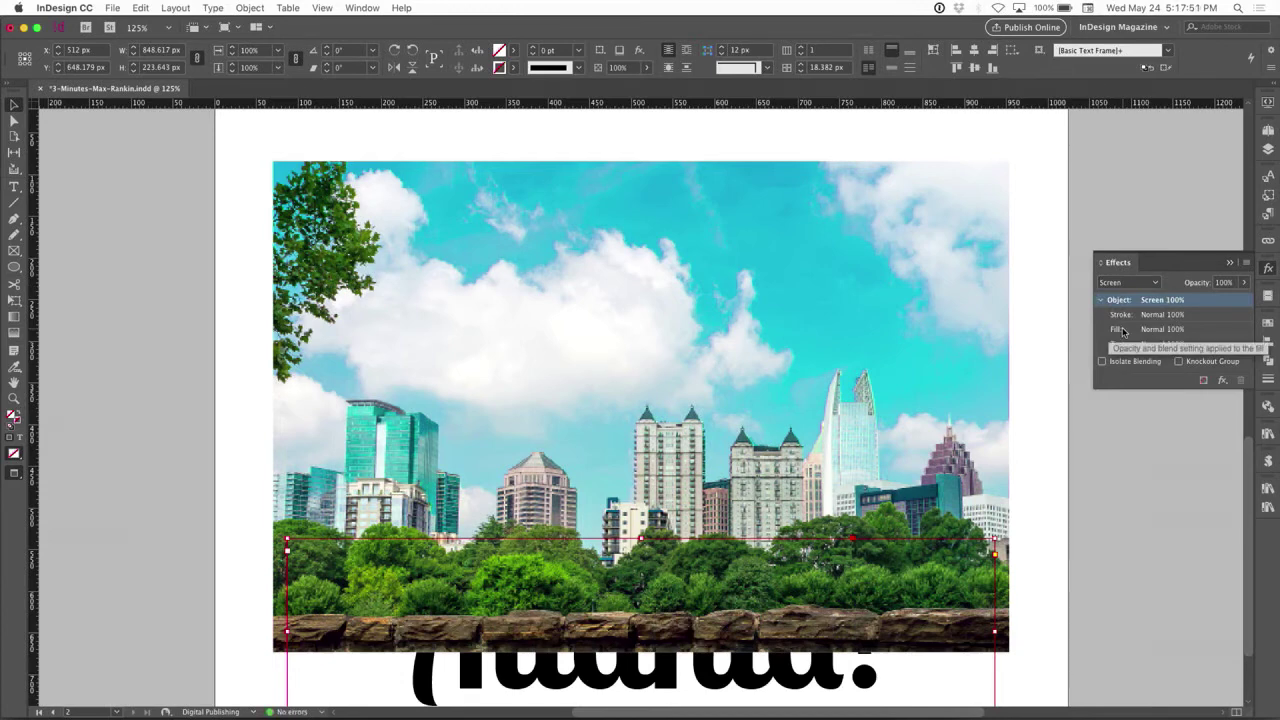
pyautogui.click(991, 285)
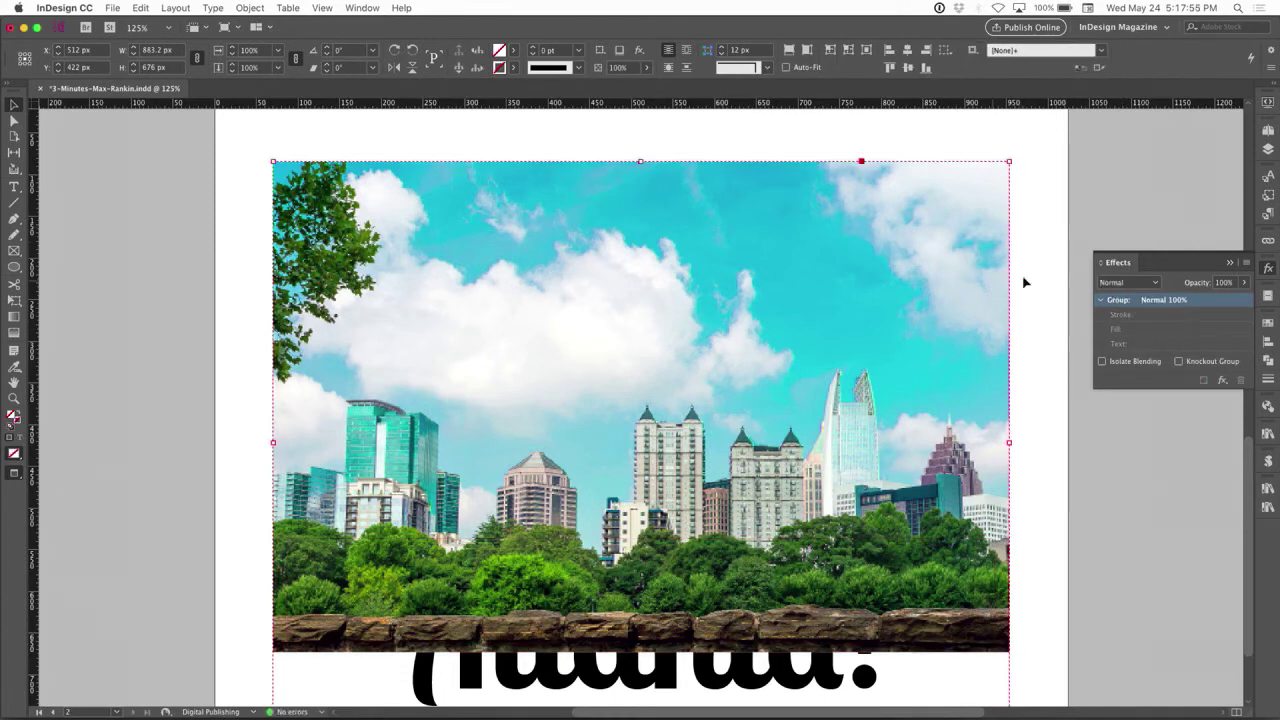
pyautogui.click(1179, 361)
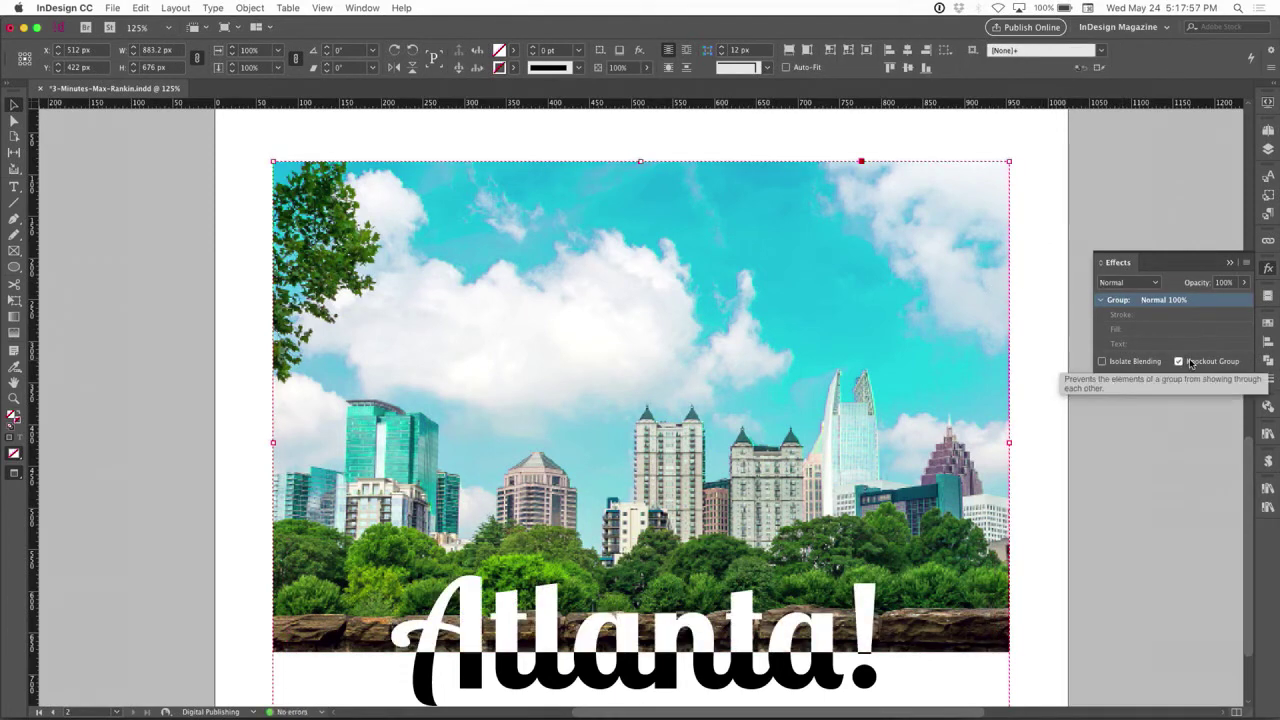